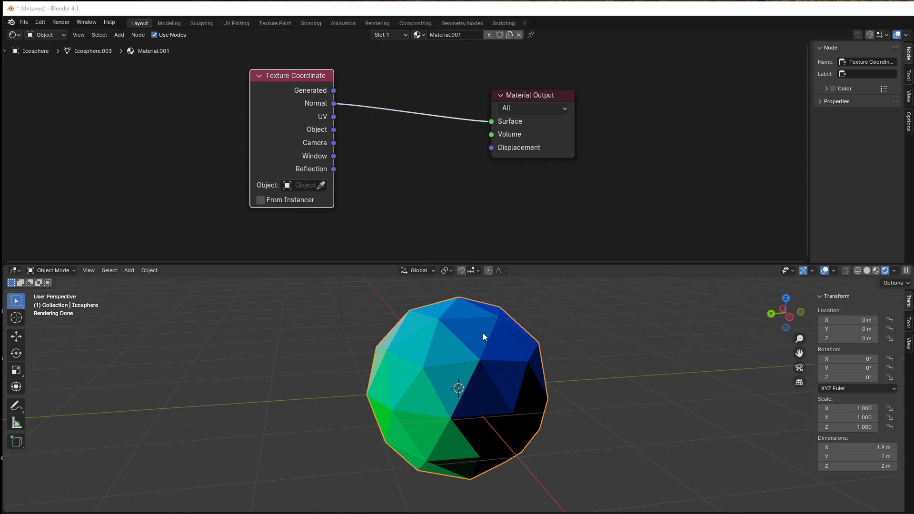
Examine the colours that the Normal output gives the icosphere's faces from the sides, above and below
middle_click_drag(464, 397, 584, 389)
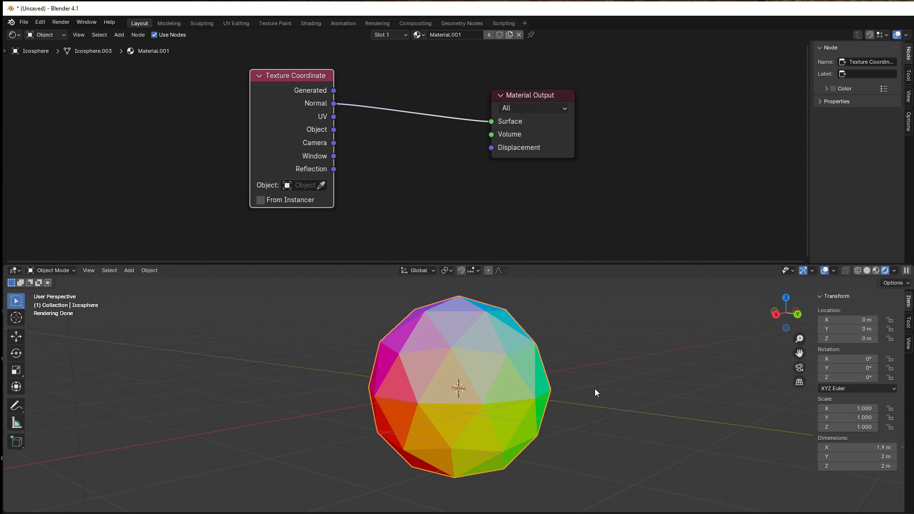
middle_click_drag(595, 388, 556, 396)
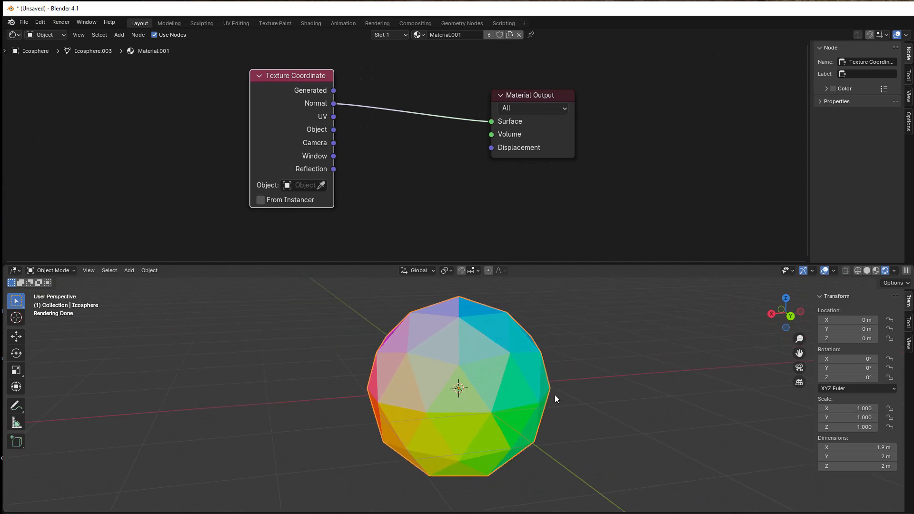
scroll(556, 396, "down", 1)
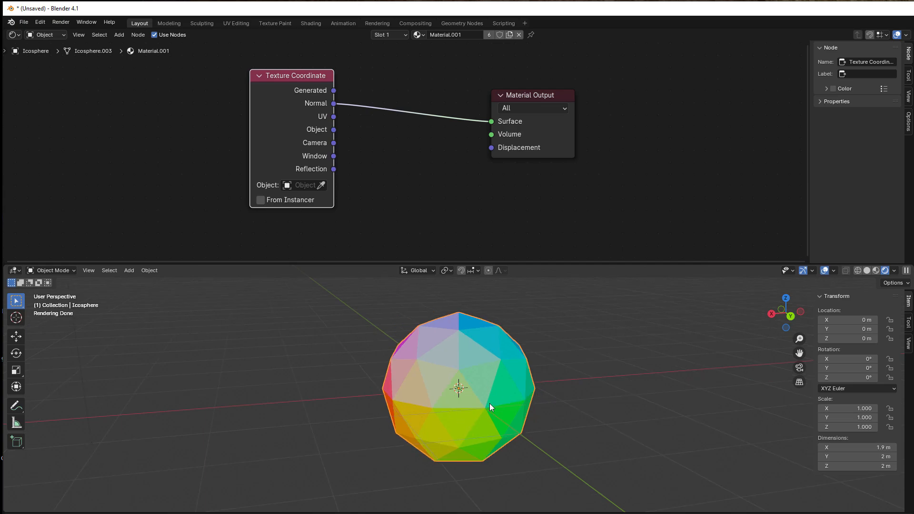
middle_click_drag(490, 403, 409, 419)
scroll(442, 398, "up", 1)
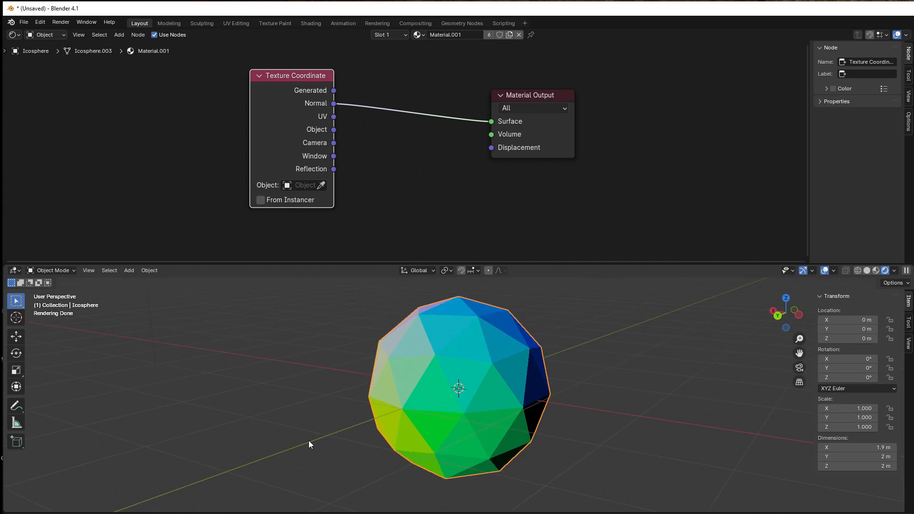
middle_click_drag(309, 441, 470, 449)
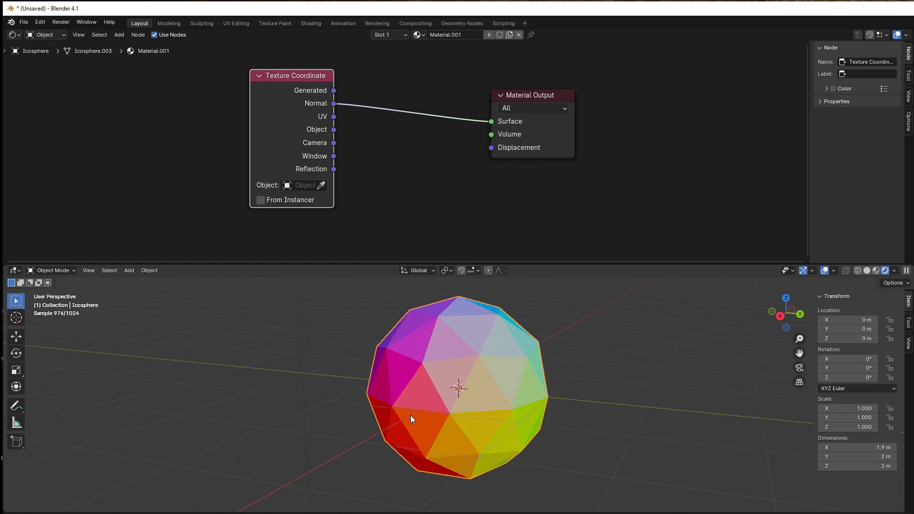
middle_click_drag(431, 358, 436, 452)
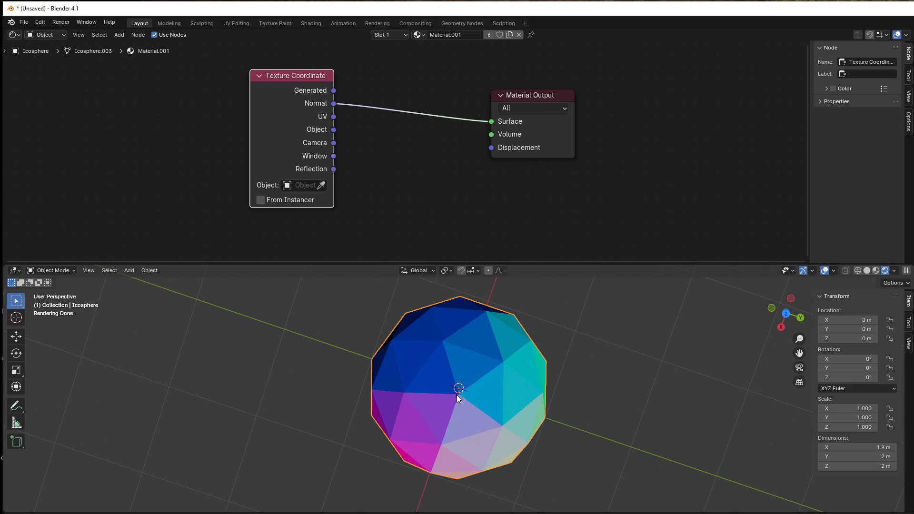
middle_click_drag(470, 395, 573, 324)
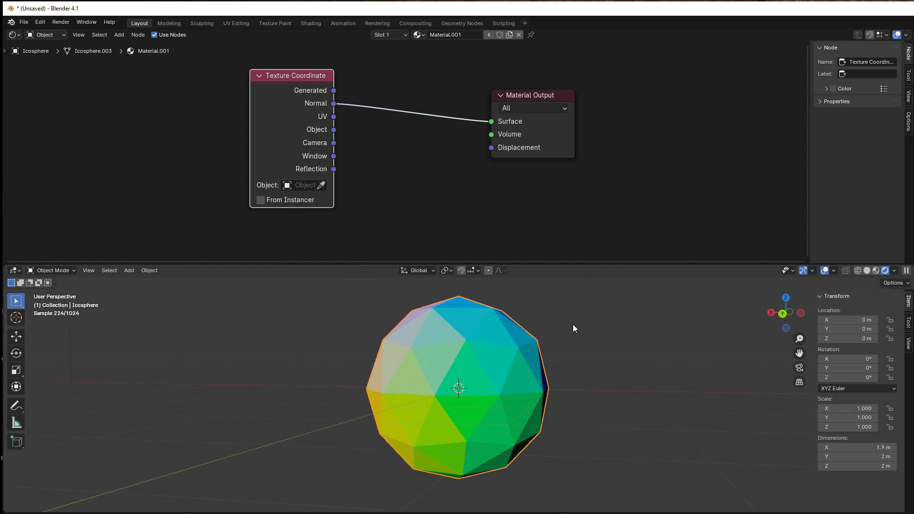
middle_click_drag(450, 418, 430, 414)
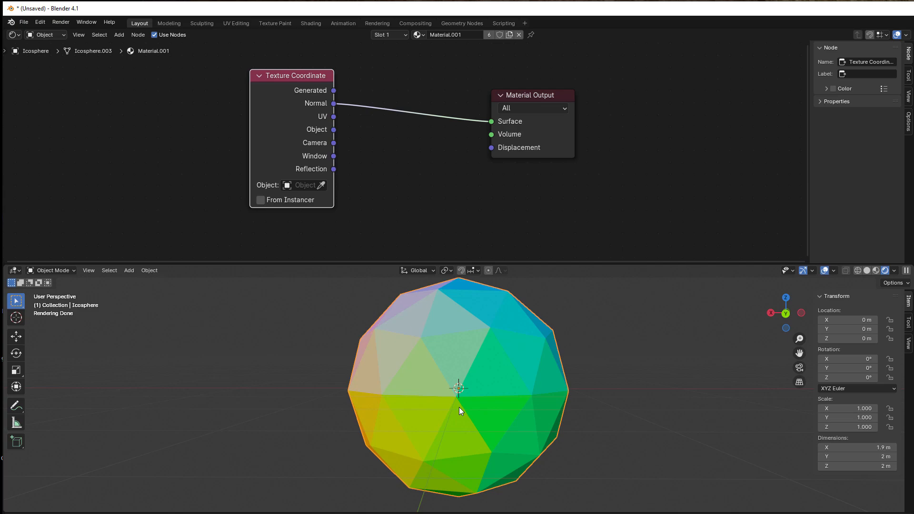
mouse_move(459, 406)
middle_mouse_down()
mouse_move(505, 401)
mouse_move(458, 405)
middle_mouse_up()
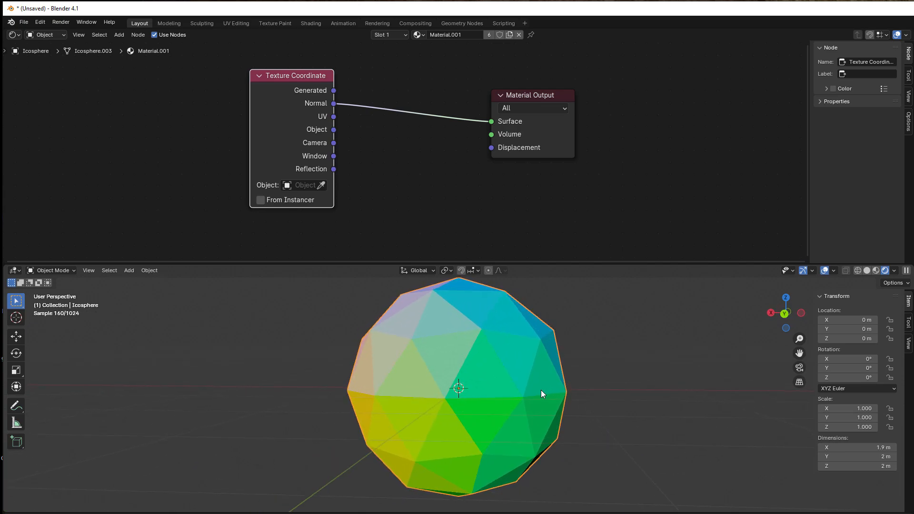
middle_click_drag(351, 397, 346, 380)
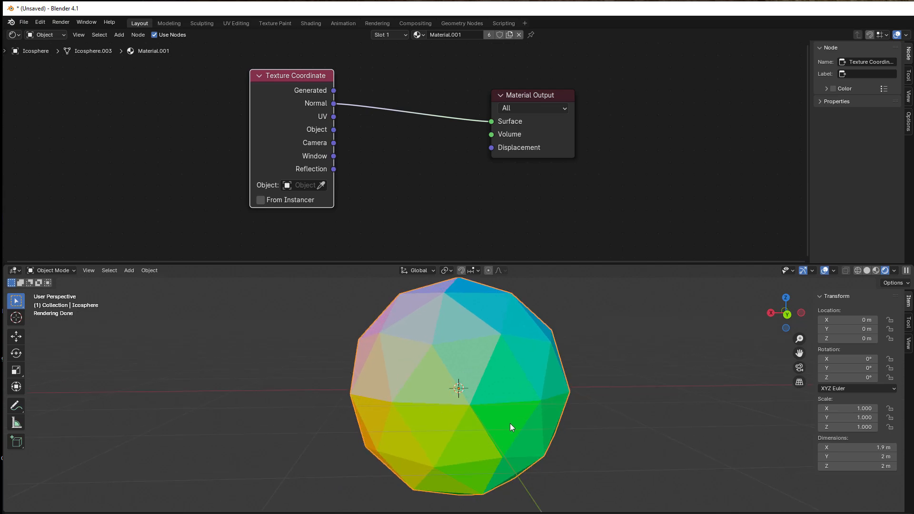
middle_click_drag(541, 413, 373, 369)
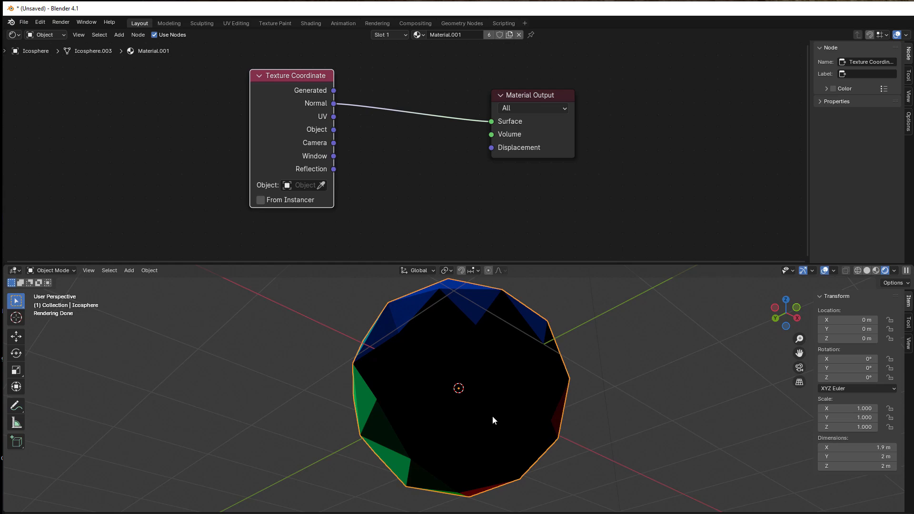
Insert a Vector Math node set to Absolute between the Normal output and the Material Output's Surface input
middle_click_drag(362, 123, 308, 128)
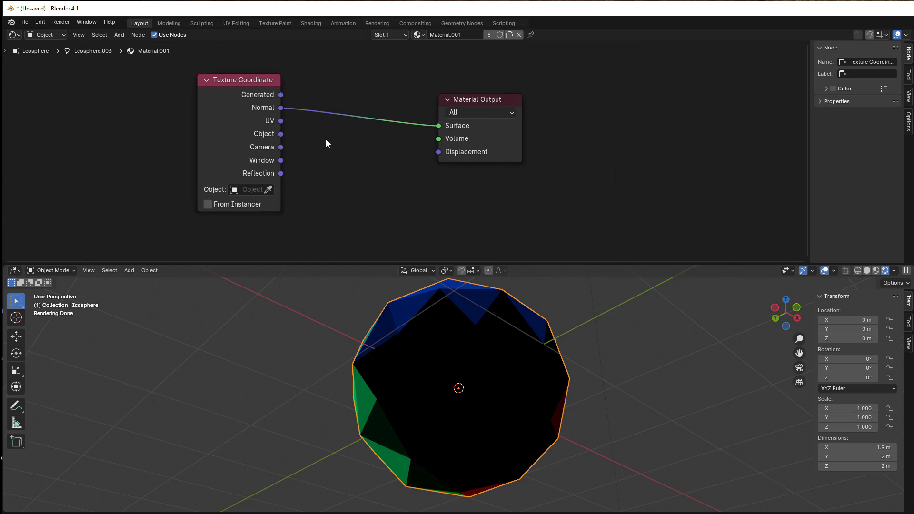
key("shift+a")
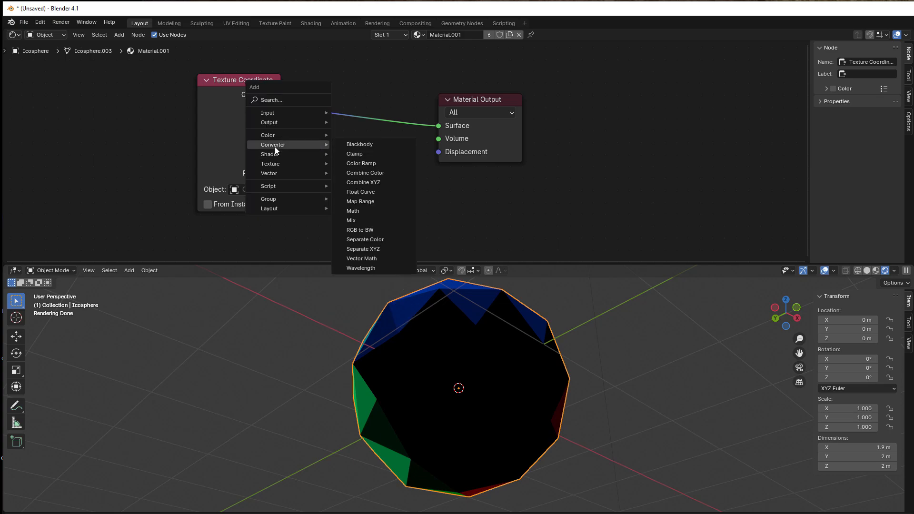
left_click(362, 258)
left_click(356, 179)
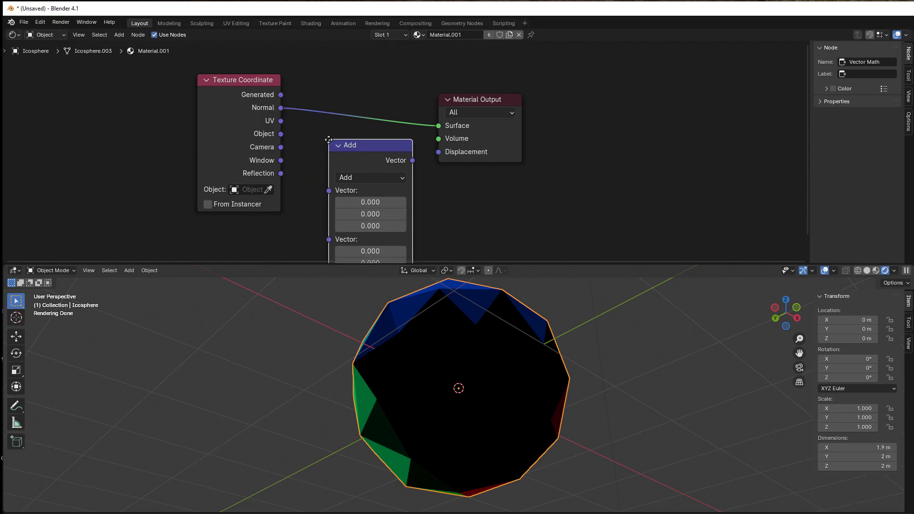
left_click(355, 178)
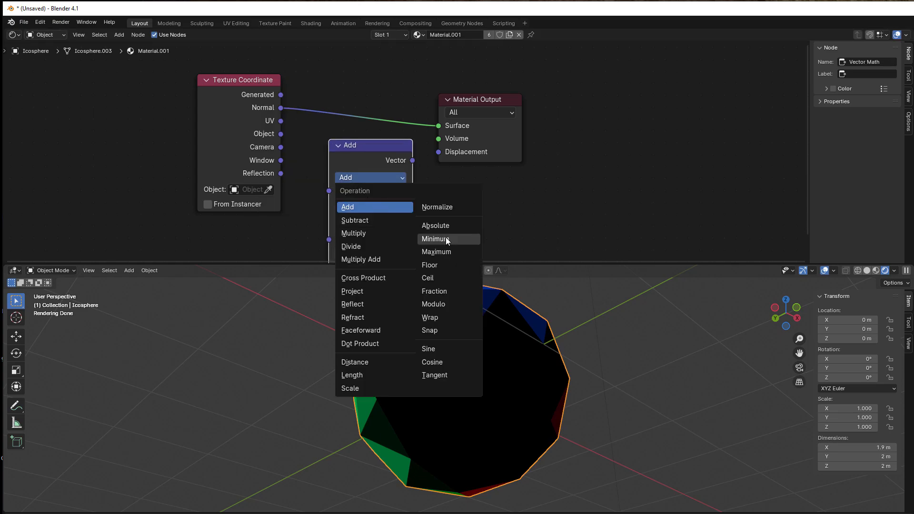
left_click(440, 225)
left_click_drag(358, 146, 358, 87)
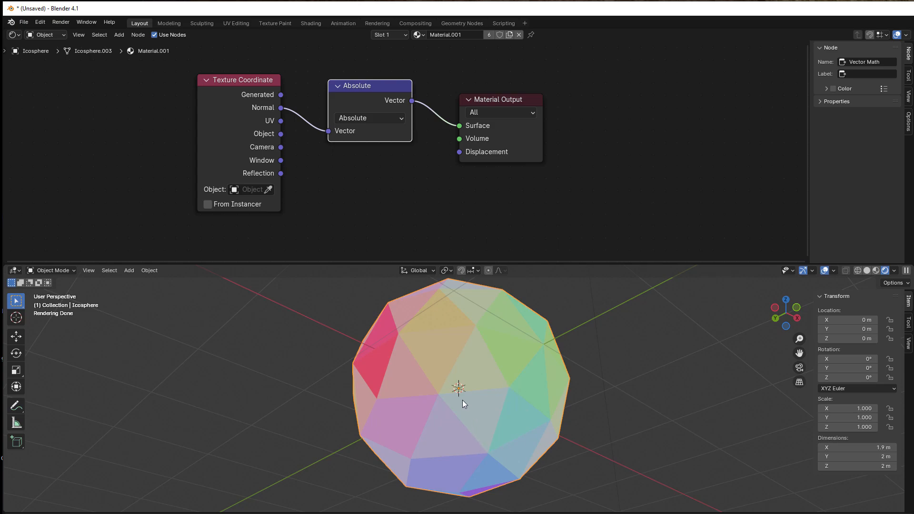
Reconnect the Normal output directly to the Surface input and delete the Absolute node
left_click_drag(279, 106, 459, 126)
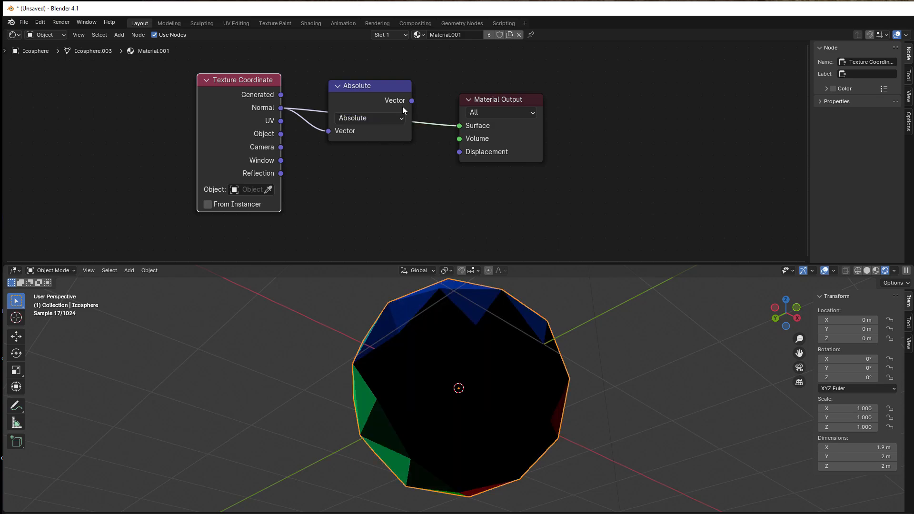
key("x")
middle_click_drag(496, 455, 648, 460)
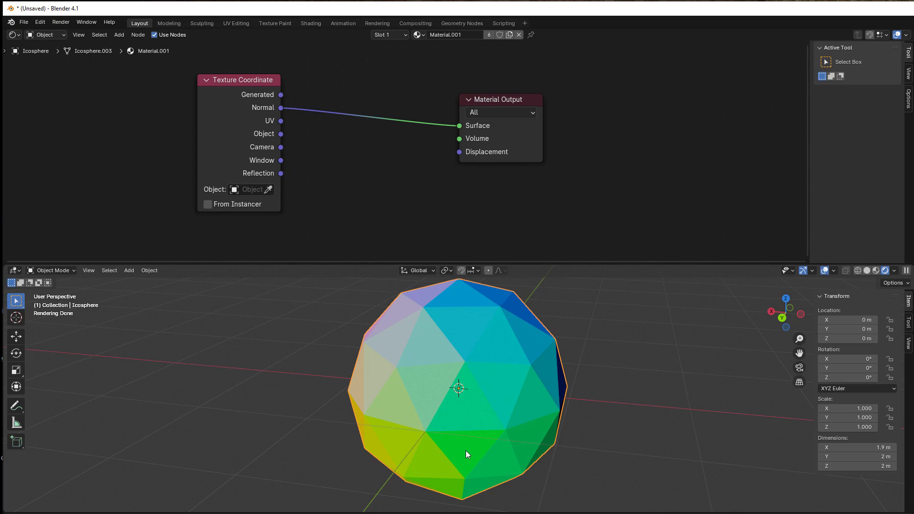
scroll(466, 451, "down", 1)
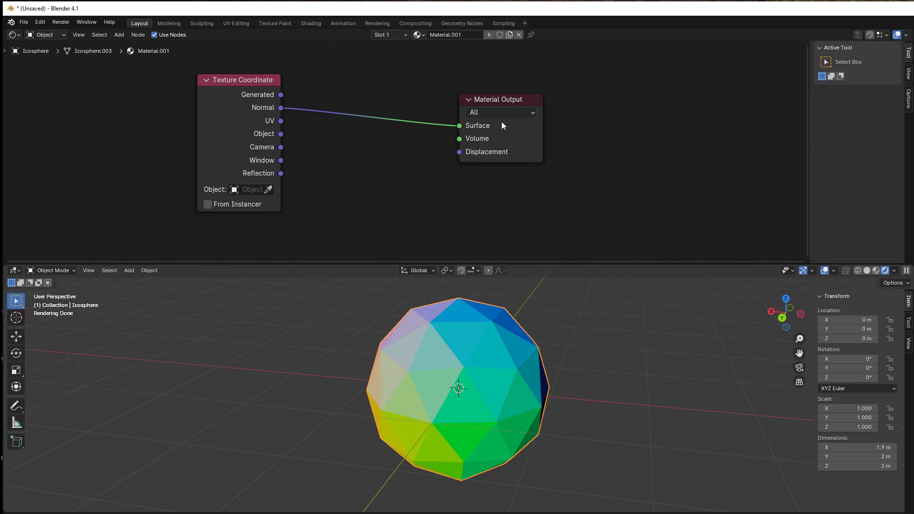
Move the Material Output node farther from Texture Coordinate and add a Separate XYZ node fed by the Normal output
left_click_drag(501, 126, 607, 109)
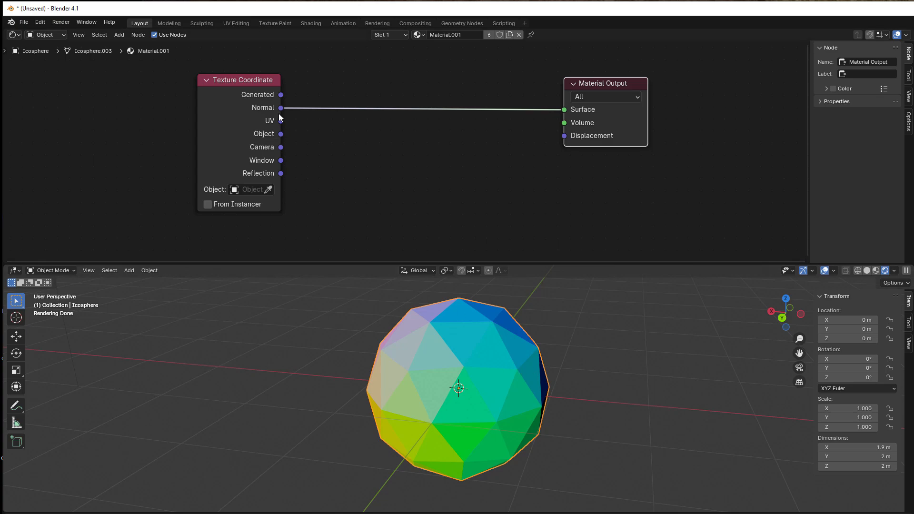
left_click_drag(281, 109, 342, 161)
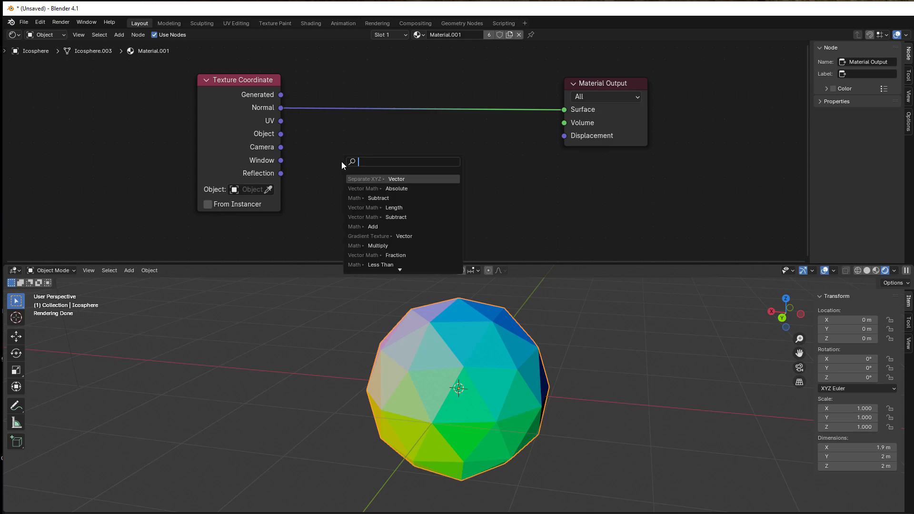
type("sepa")
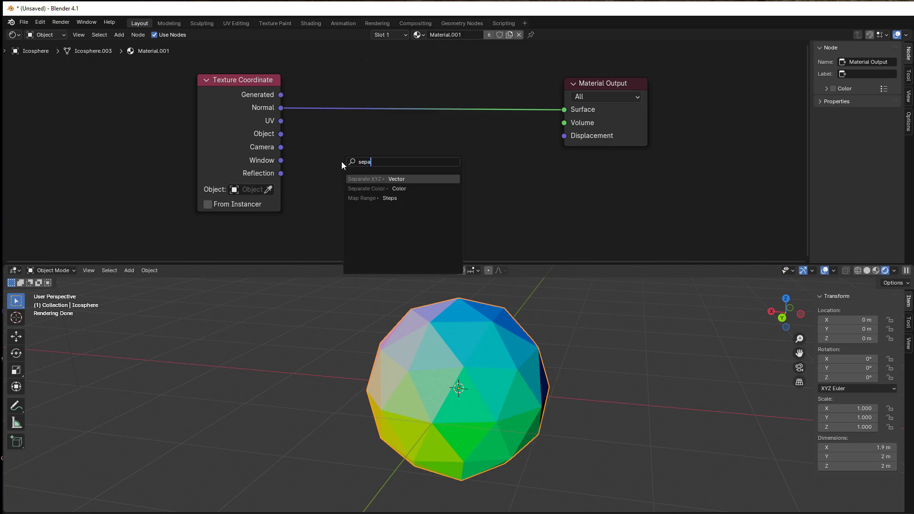
left_click(385, 179)
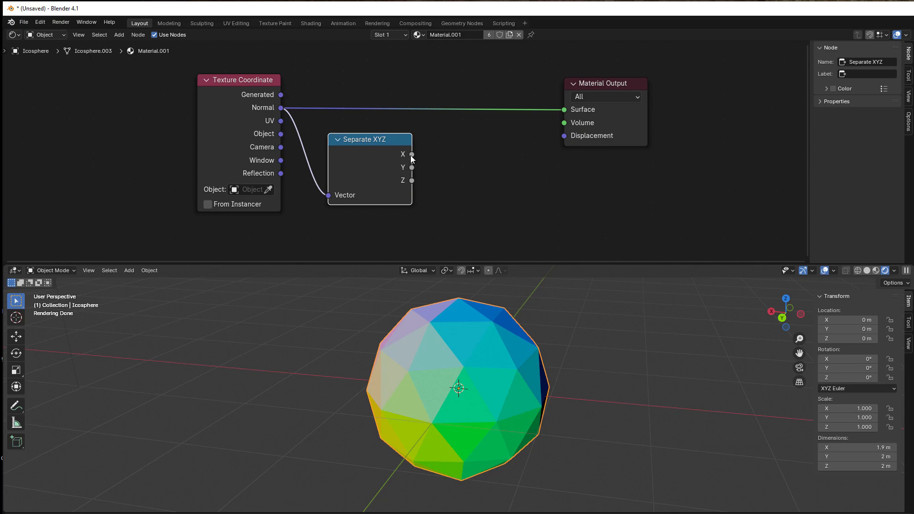
Connect the Separate XYZ outputs X, Y and Z to Surface one after another, inspecting each on the icosphere
left_click_drag(411, 155, 564, 110)
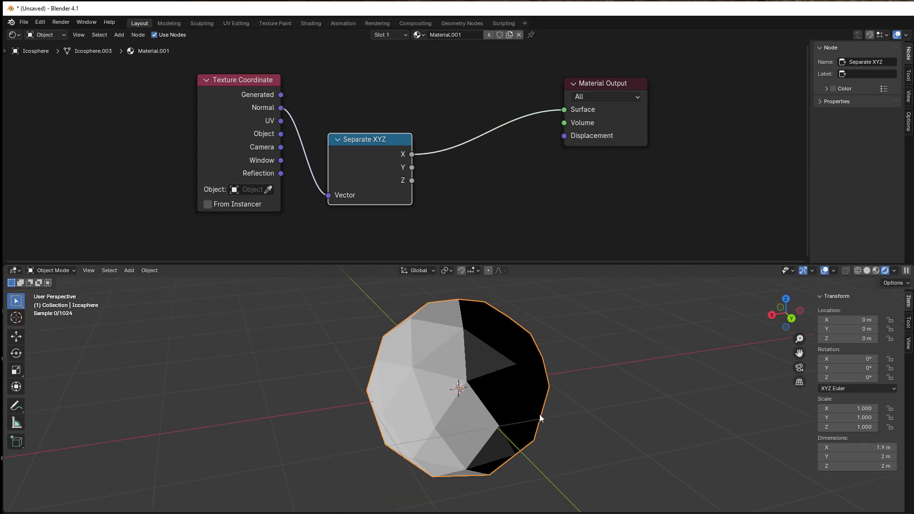
middle_click_drag(539, 415, 382, 374)
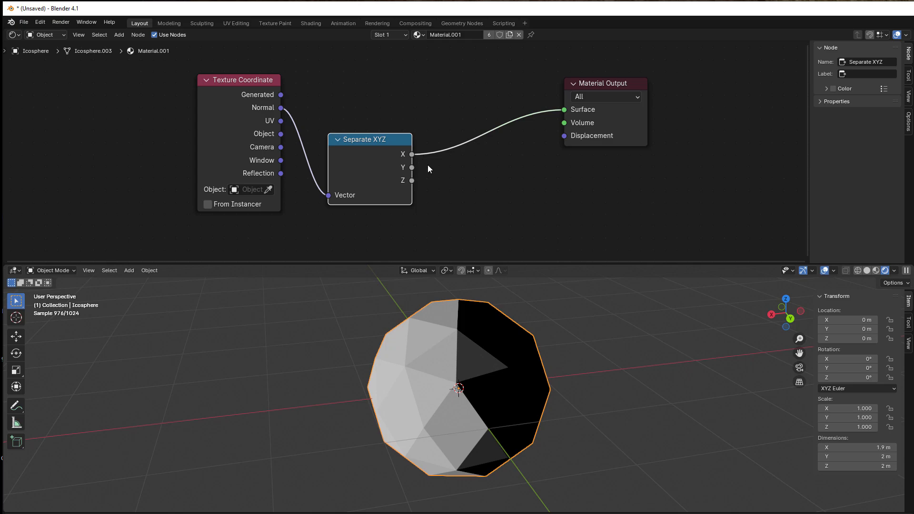
left_click_drag(412, 167, 564, 109)
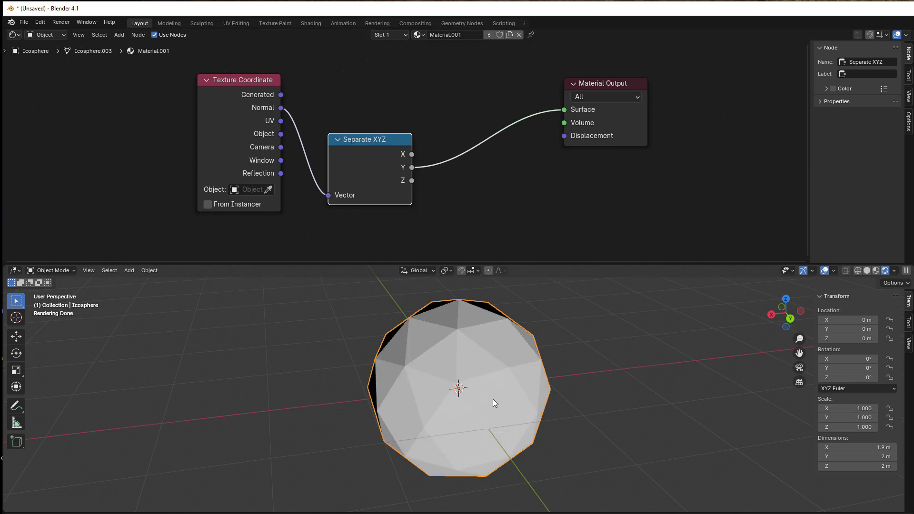
left_click_drag(412, 181, 564, 109)
middle_click_drag(467, 393, 469, 345)
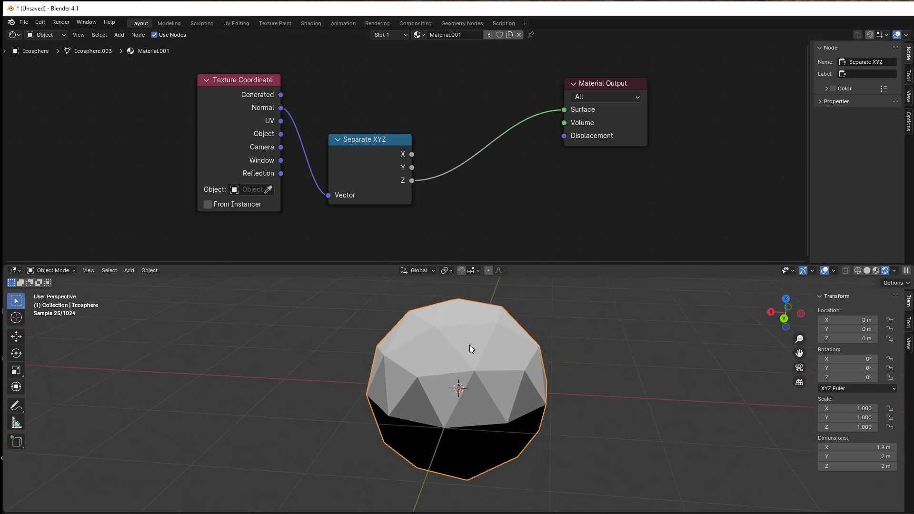
Spread out the node layout by raising the Separate XYZ node and moving Texture Coordinate away from it
left_click_drag(369, 202, 376, 130)
left_click_drag(258, 180, 229, 179)
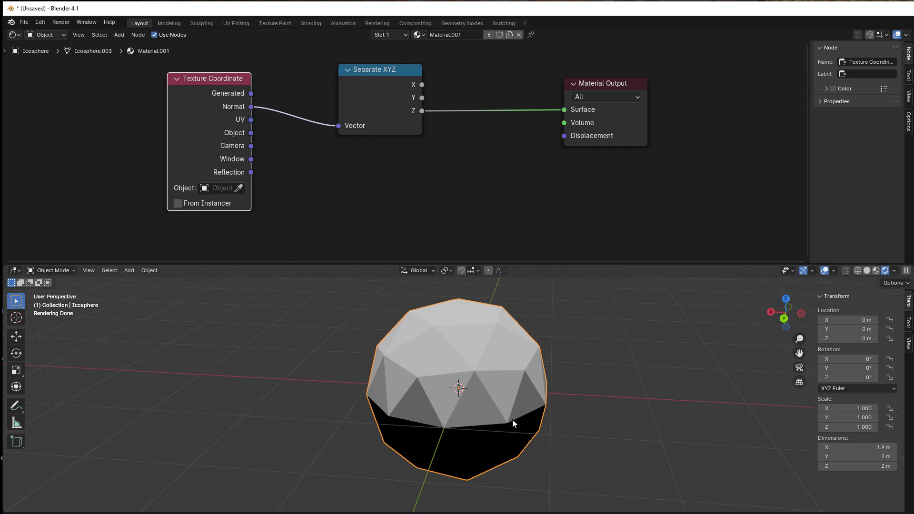
middle_click_drag(513, 426, 479, 410)
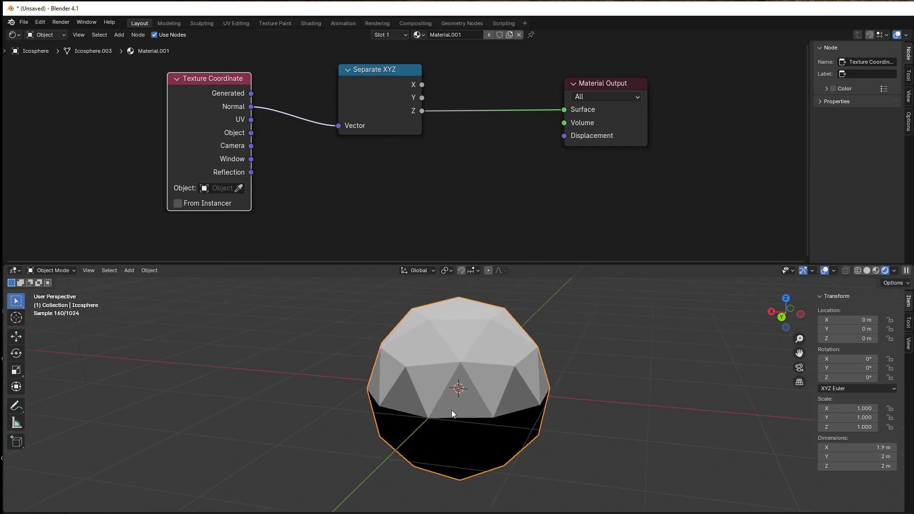
Add a Noise Texture node and place it below the Separate XYZ node
left_click(379, 171)
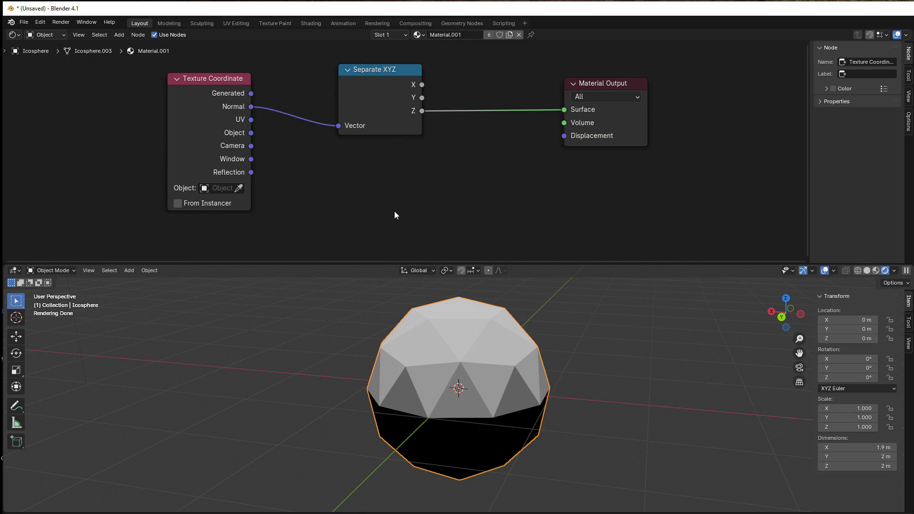
key("shift+a")
mouse_move(376, 231)
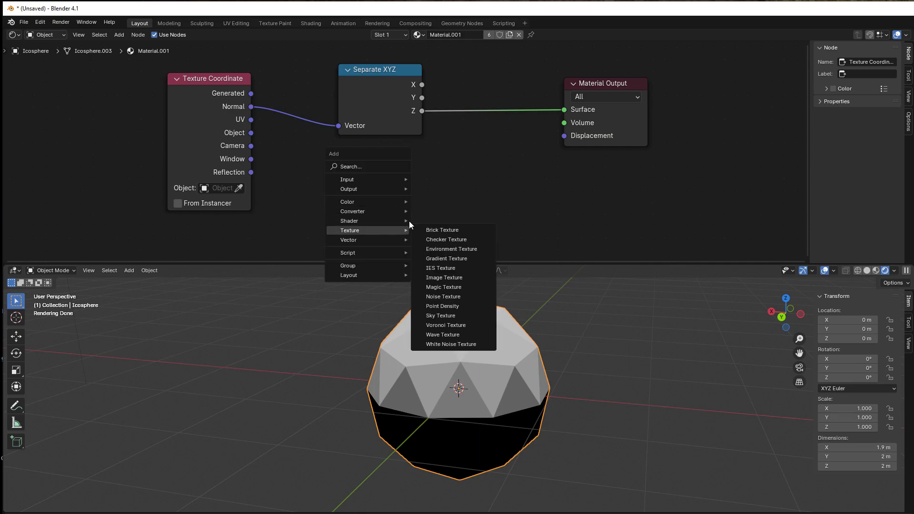
left_click(451, 296)
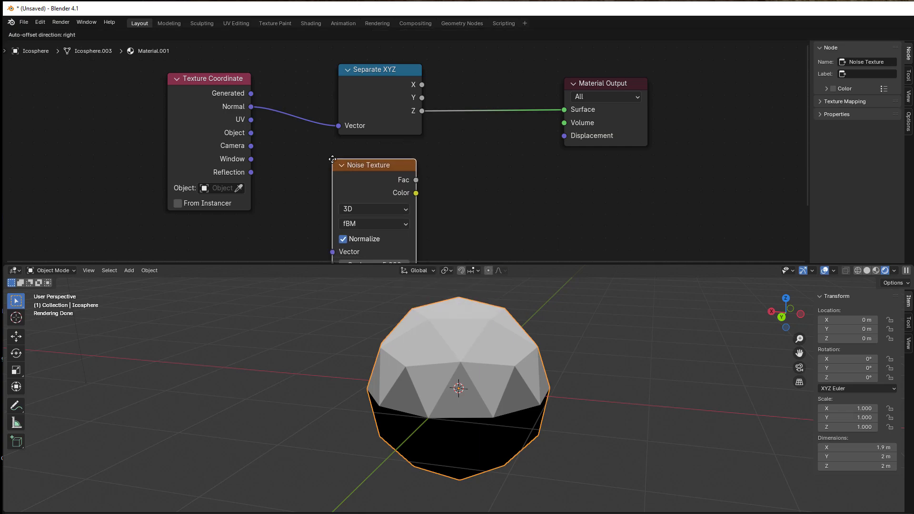
left_click(405, 164)
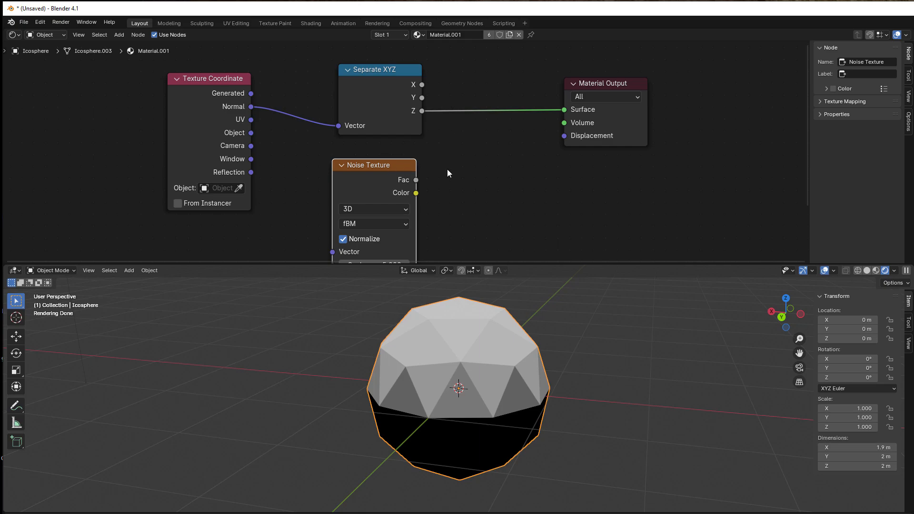
Insert a Math node between the Separate XYZ Z output and Surface, and feed its second value from the Noise Texture Fac output
key("shift+a")
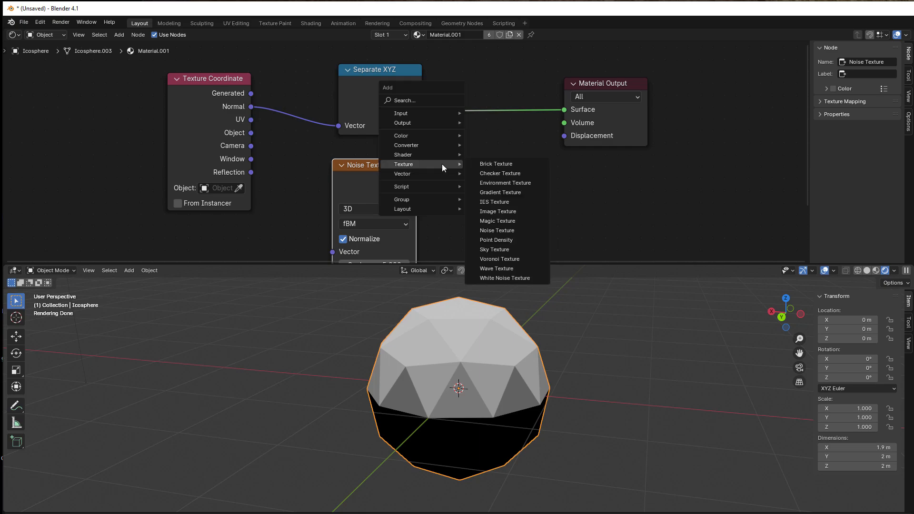
mouse_move(430, 144)
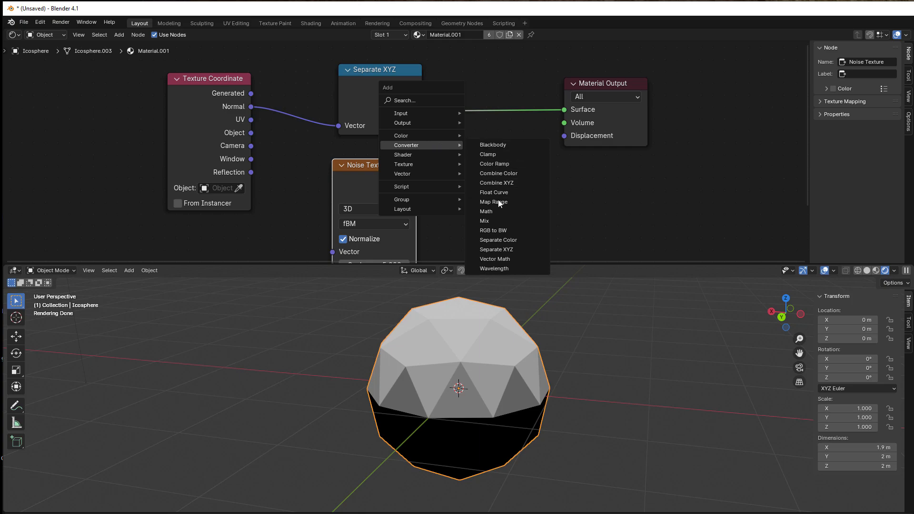
left_click(495, 211)
left_click(455, 92)
left_click_drag(417, 181, 470, 170)
Try Less Than as the Math node's operation, and settle on Greater Than
left_click(503, 128)
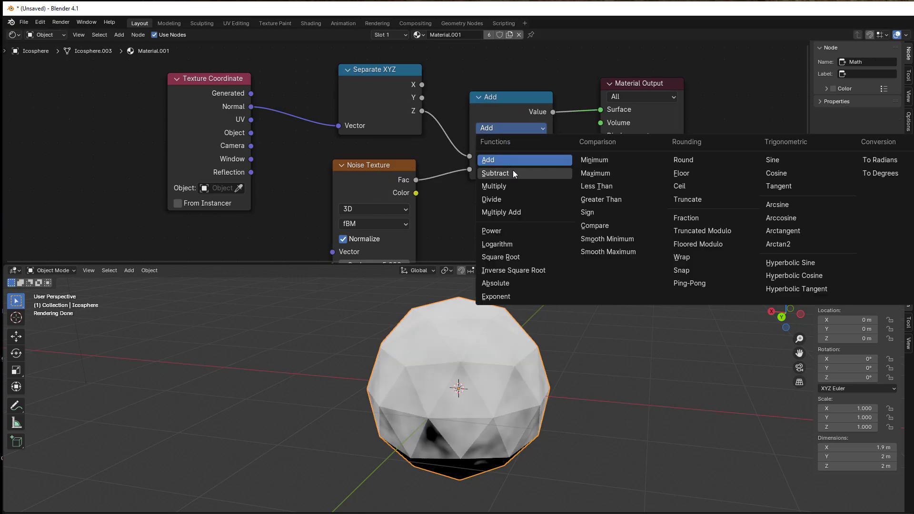
left_click(590, 186)
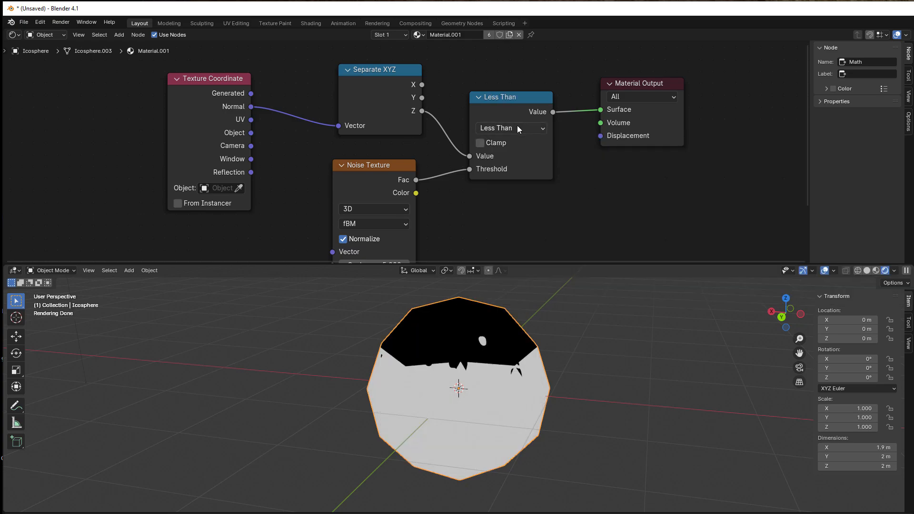
left_click(517, 125)
left_click(600, 199)
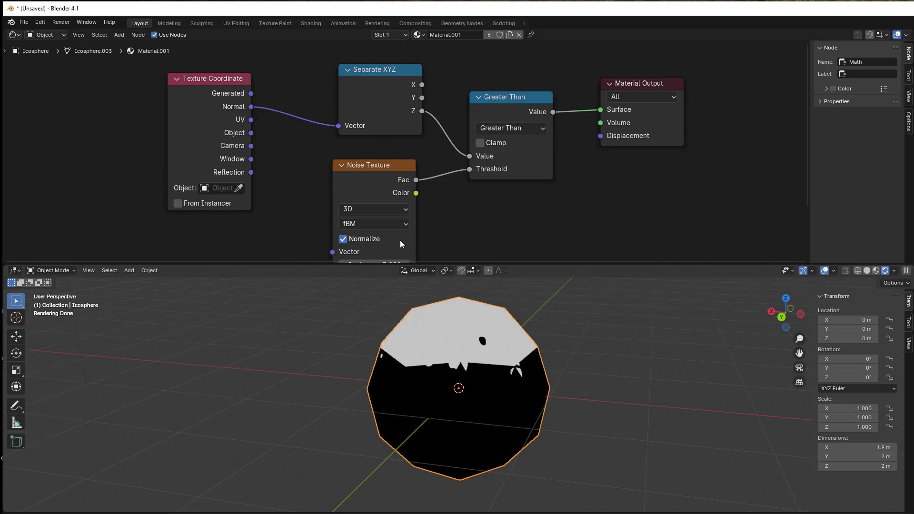
Set the Noise Texture to scale 9.2, detail 2.4, roughness 0.417 and lacunarity 2.6, with Normalize turned off
middle_click_drag(400, 240, 406, 194)
left_click_drag(376, 219, 400, 257)
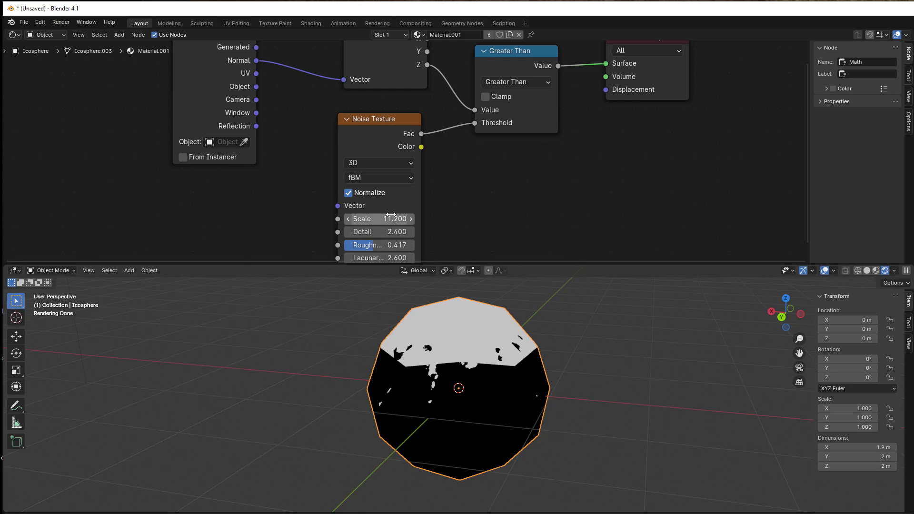
left_click(348, 192)
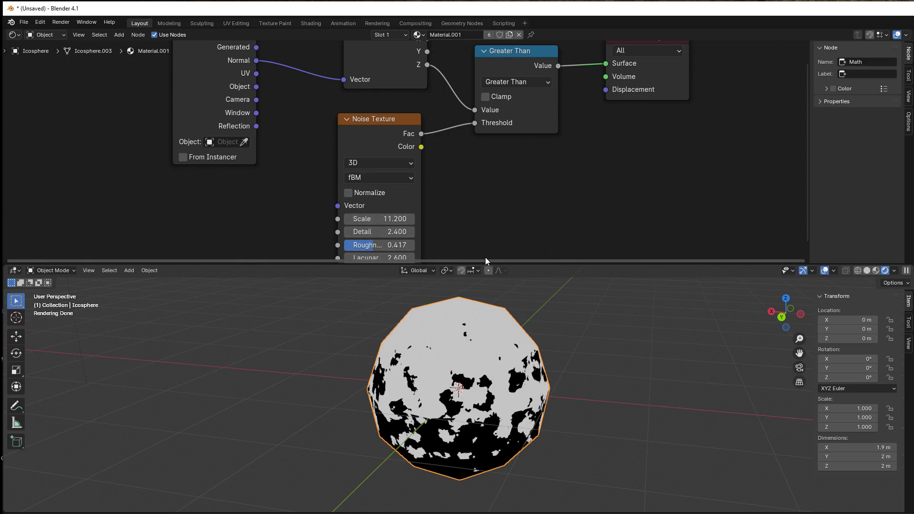
mouse_move(380, 219)
left_mouse_down()
mouse_move(400, 219)
mouse_move(374, 219)
left_mouse_up()
middle_click_drag(464, 335, 487, 417)
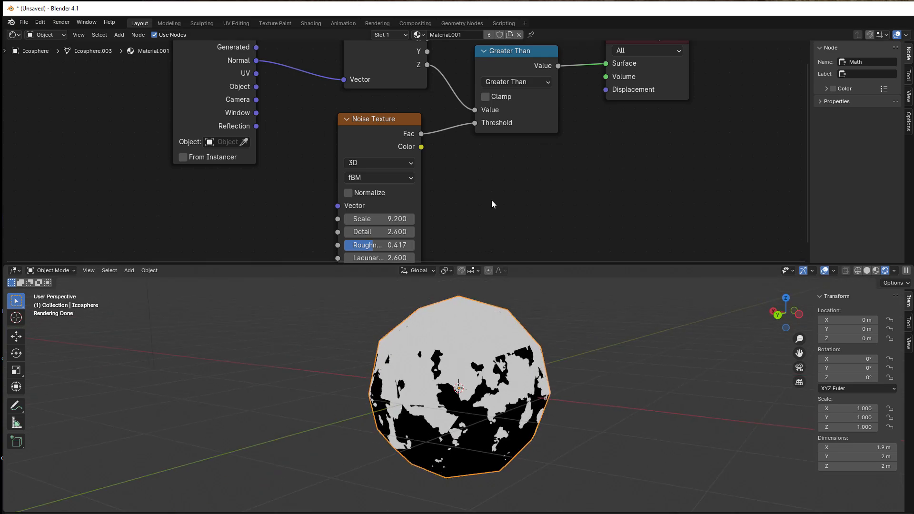
Move the Separate XYZ node up and away from Greater Than, and shift Texture Coordinate slightly closer to it
scroll(491, 200, "down", 2)
middle_click_drag(498, 200, 465, 238)
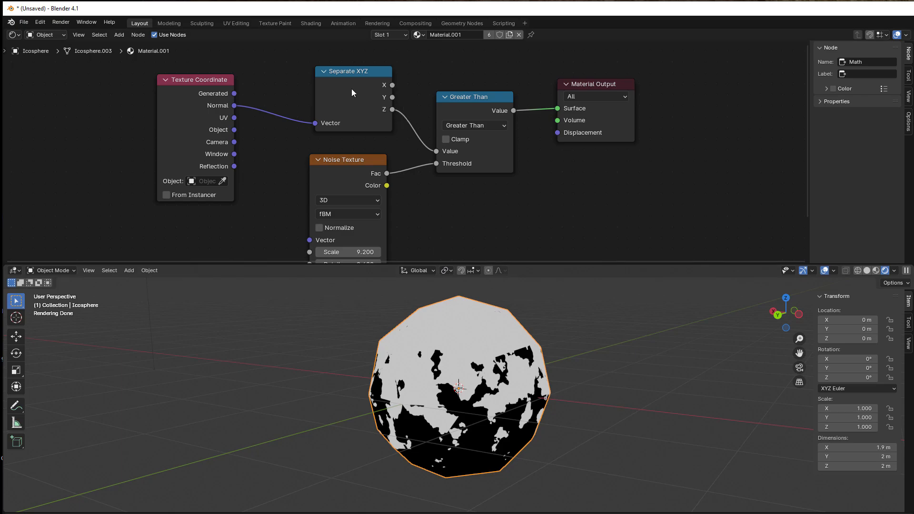
left_click_drag(351, 92, 327, 84)
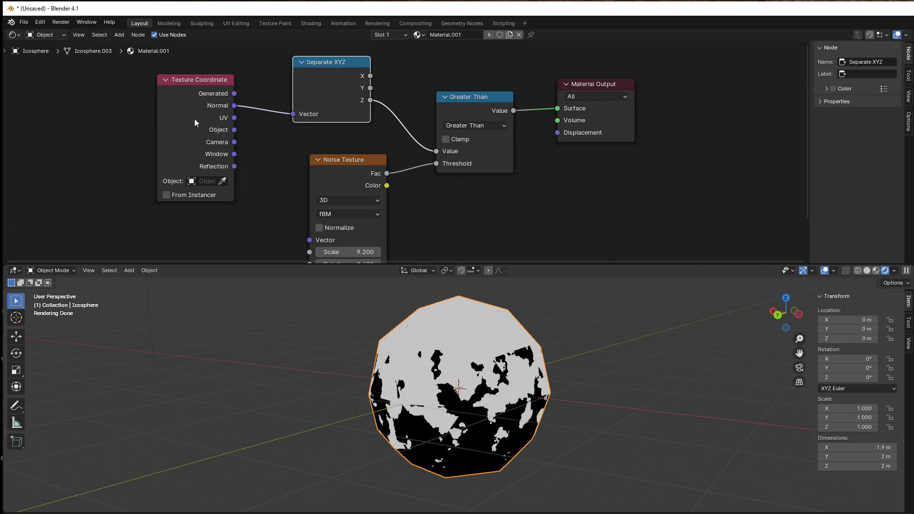
left_click_drag(195, 120, 205, 123)
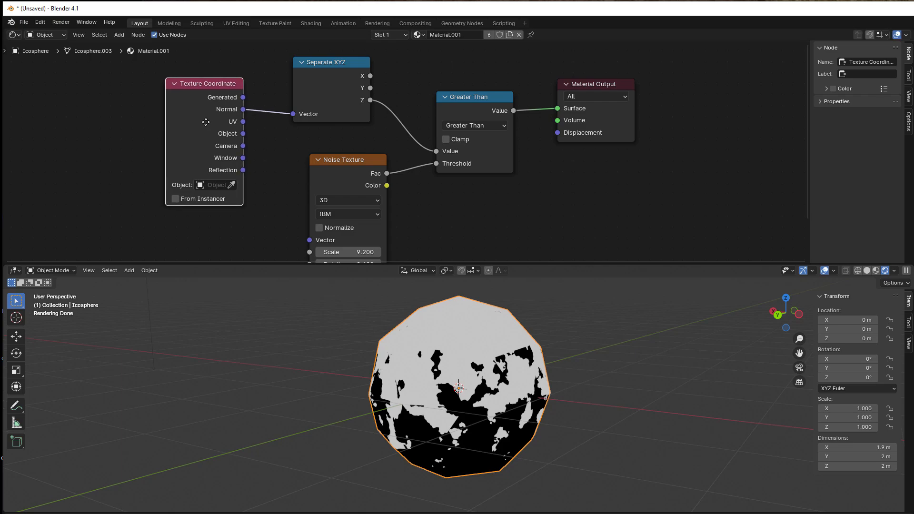